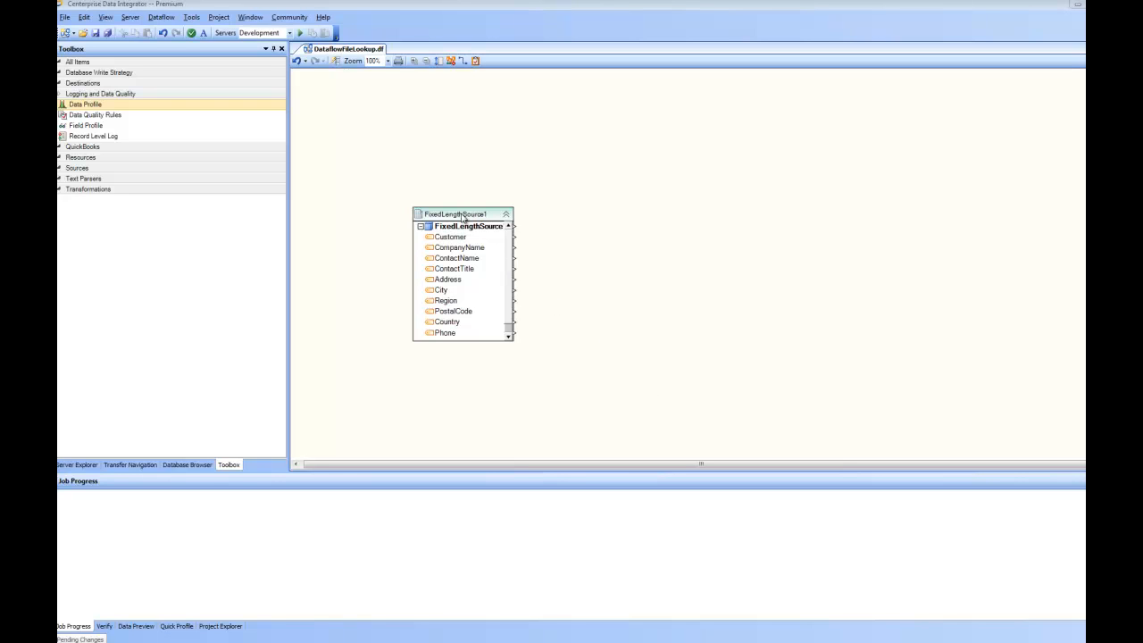
# Preview the data of FixedLengthSource1 and examine the customer, company, contact and address values in the third record
pyautogui.rightClick(462, 217)
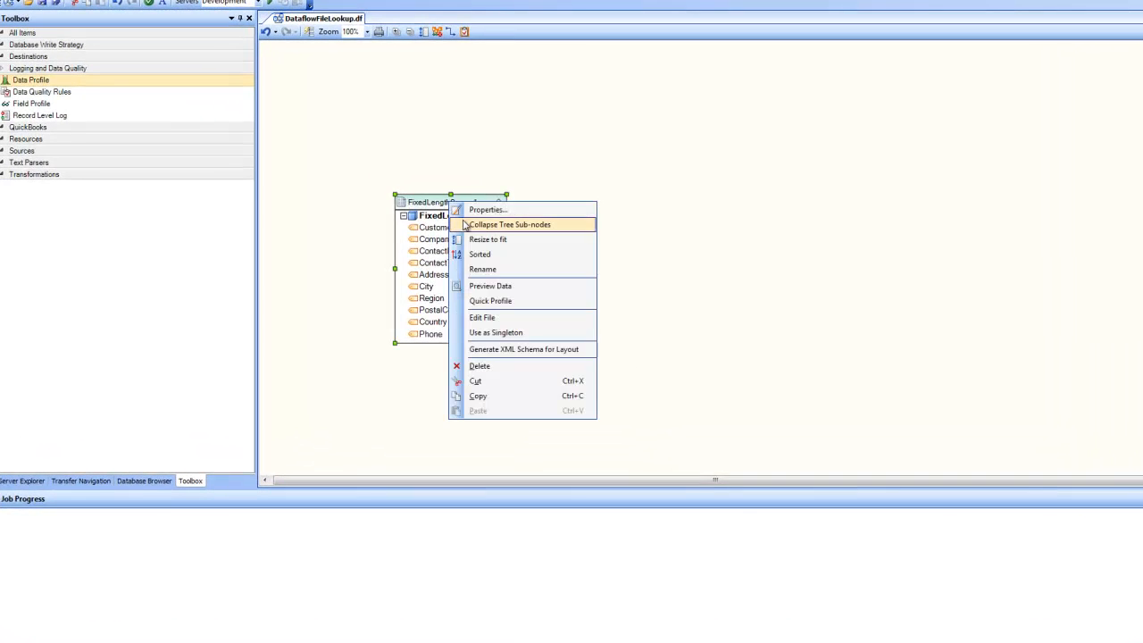
pyautogui.click(490, 287)
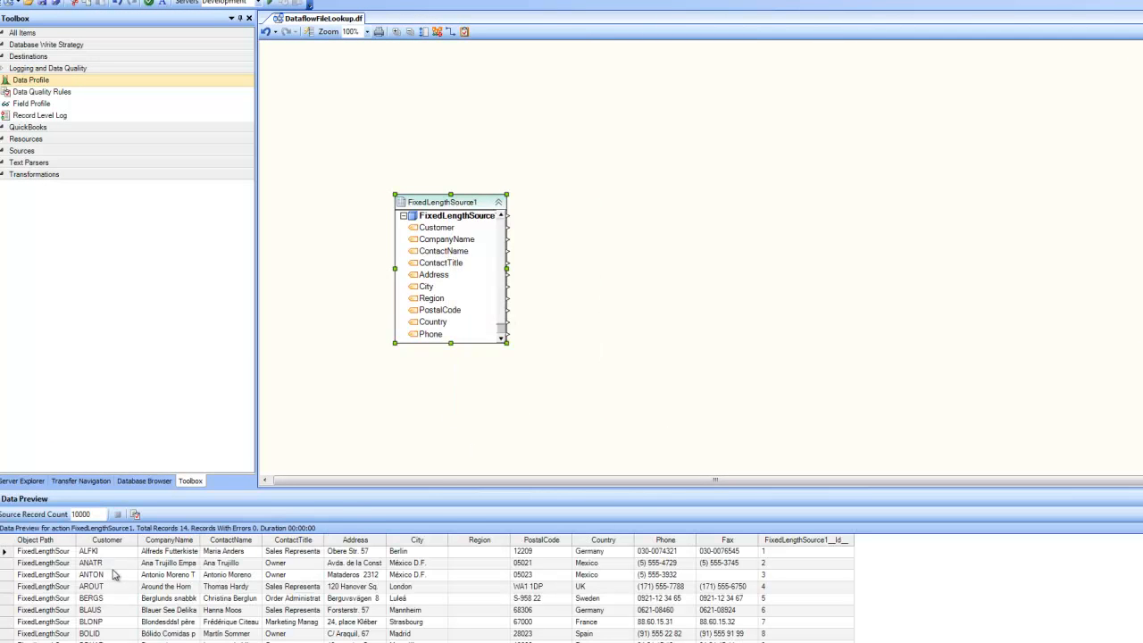
pyautogui.click(105, 574)
pyautogui.click(153, 574)
pyautogui.click(217, 576)
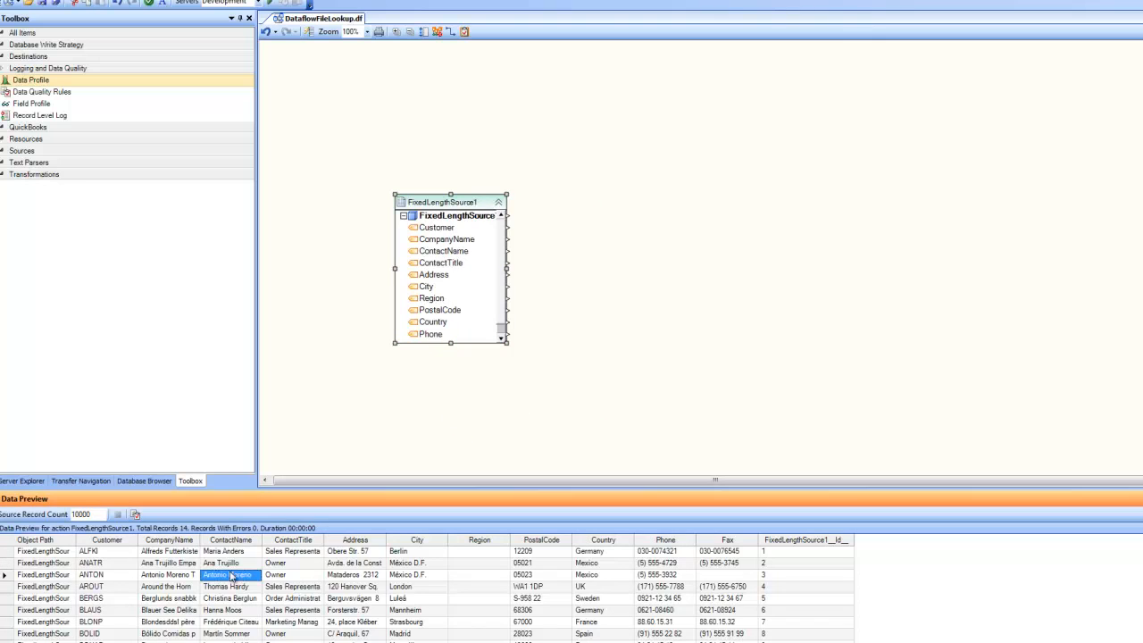
pyautogui.click(351, 577)
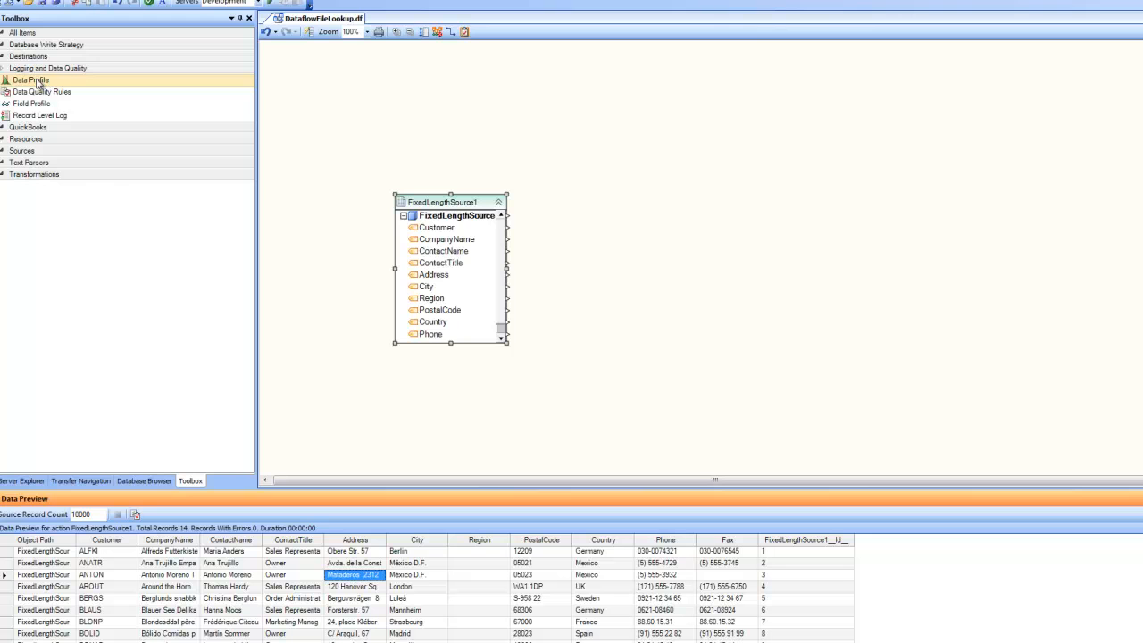
# Add a Data Profile object to the dataflow beside FixedLengthSource1
pyautogui.moveTo(34, 82); pyautogui.dragTo(702, 234)
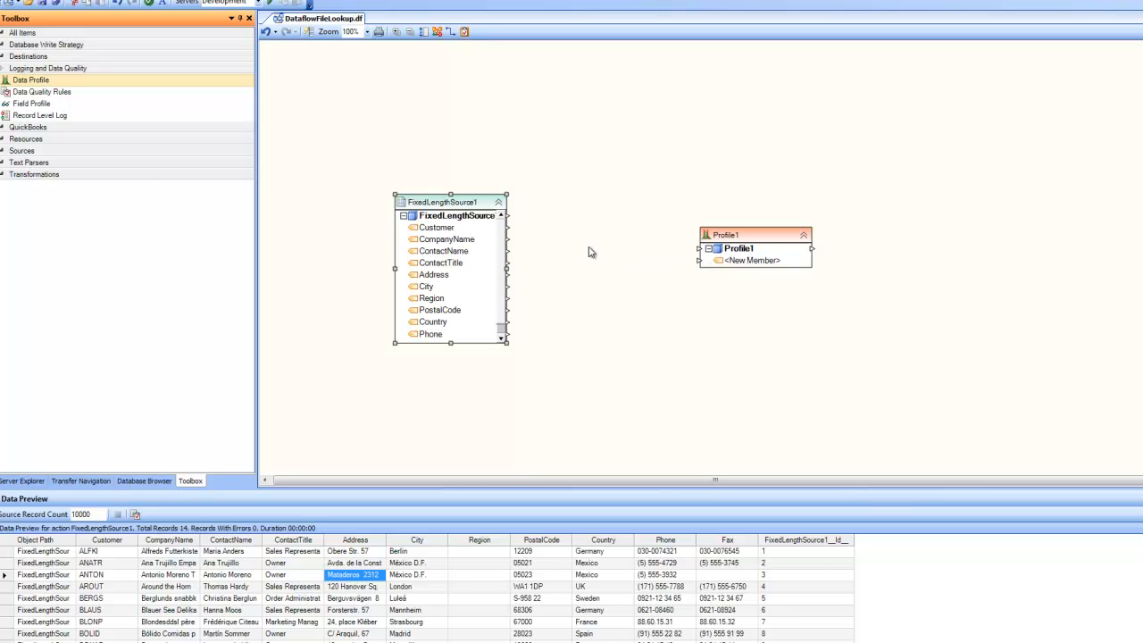
pyautogui.moveTo(510, 232); pyautogui.dragTo(703, 263)
pyautogui.moveTo(531, 253); pyautogui.dragTo(701, 272)
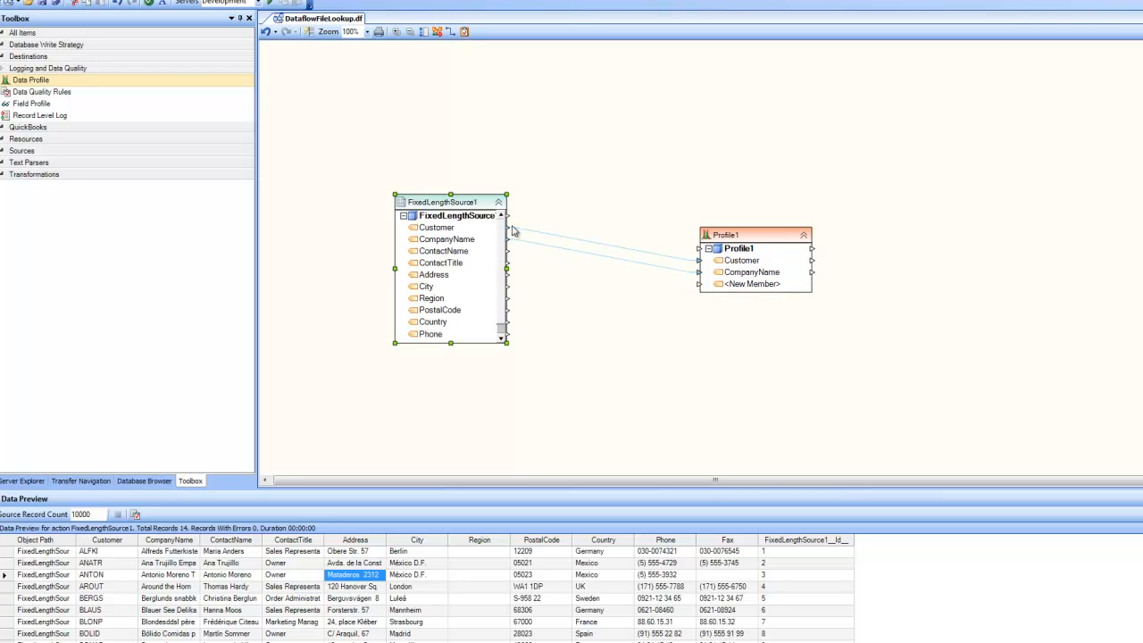
pyautogui.rightClick(734, 250)
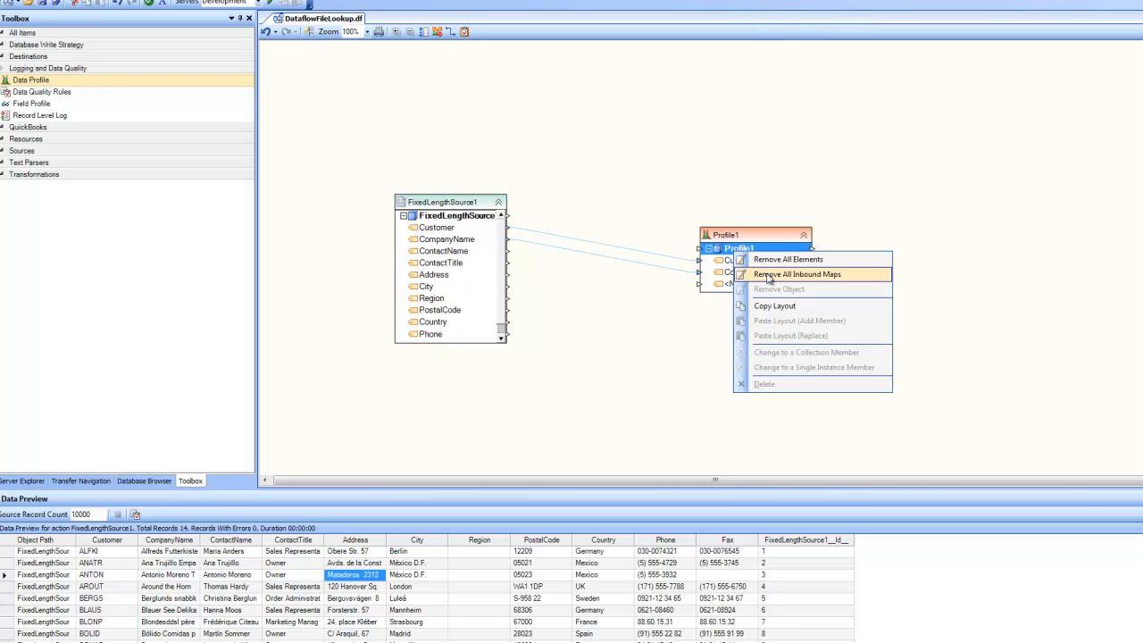
pyautogui.click(774, 259)
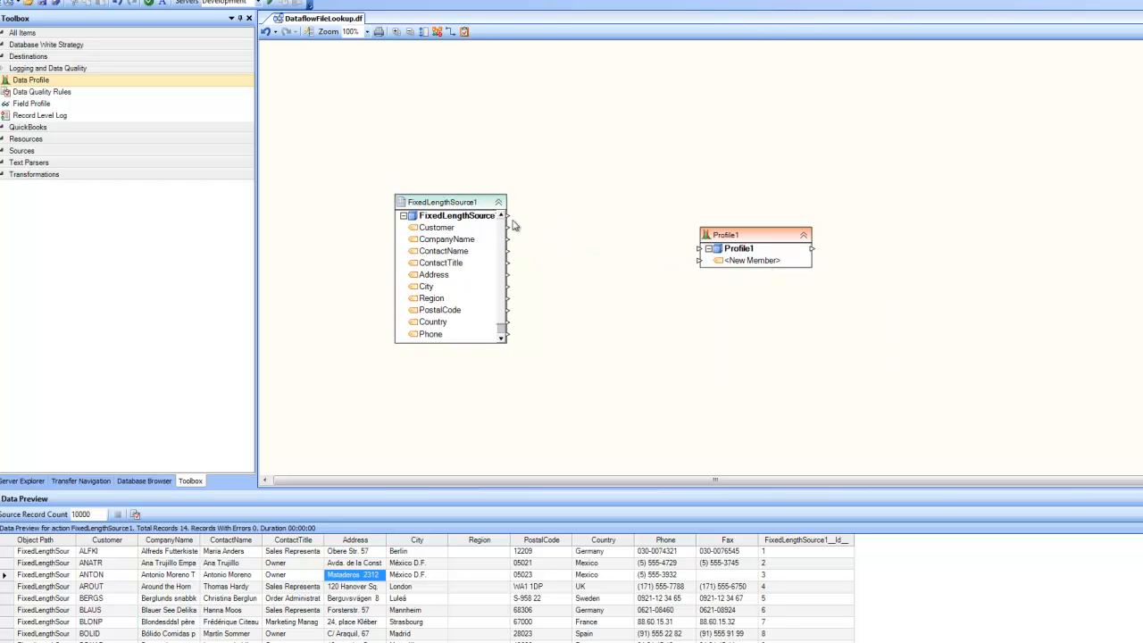
# Map all fields of FixedLengthSource1 at once to Profile1 by linking their root nodes
pyautogui.click(454, 218)
pyautogui.moveTo(454, 219); pyautogui.dragTo(733, 249)
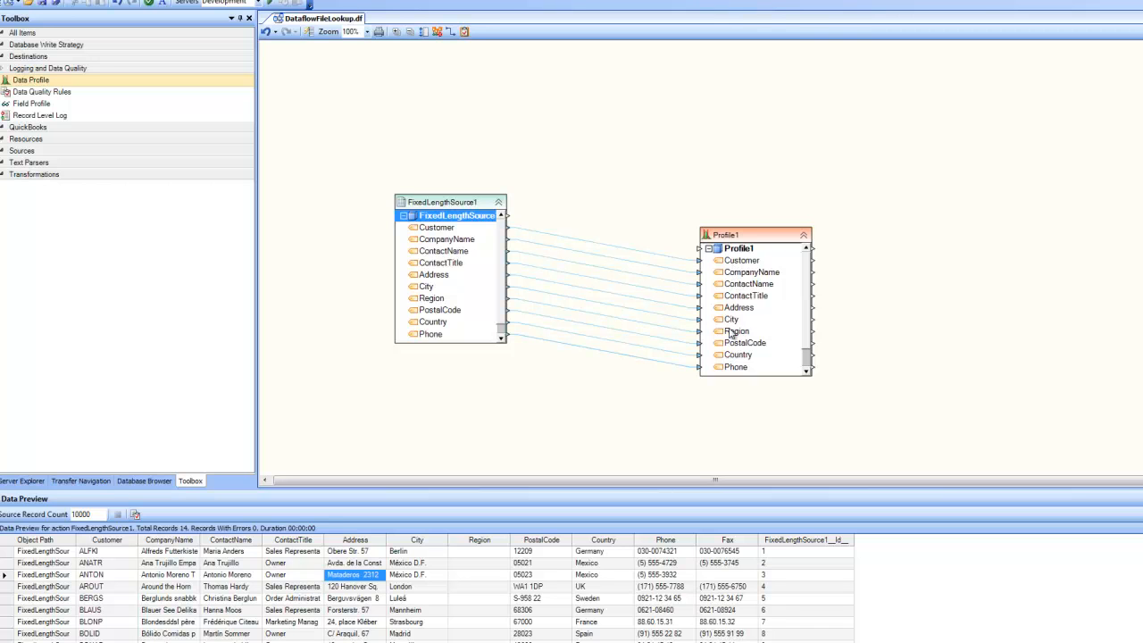
# In Profile1's properties, set the profile file to CustomersProf in the Test Data folder
pyautogui.rightClick(740, 236)
pyautogui.click(766, 246)
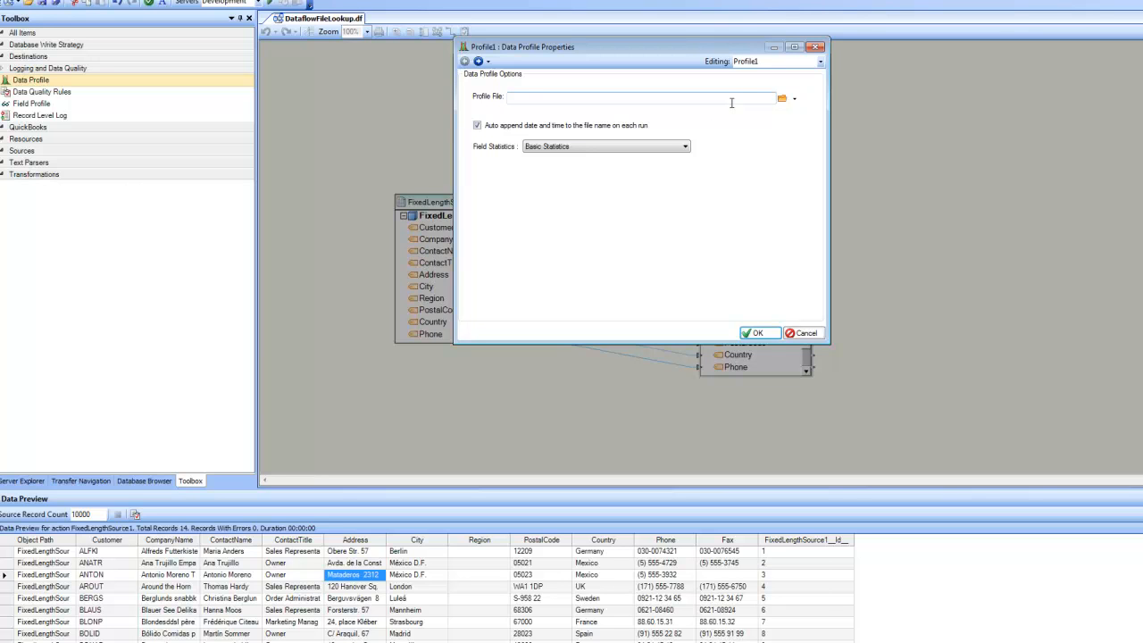
pyautogui.click(784, 100)
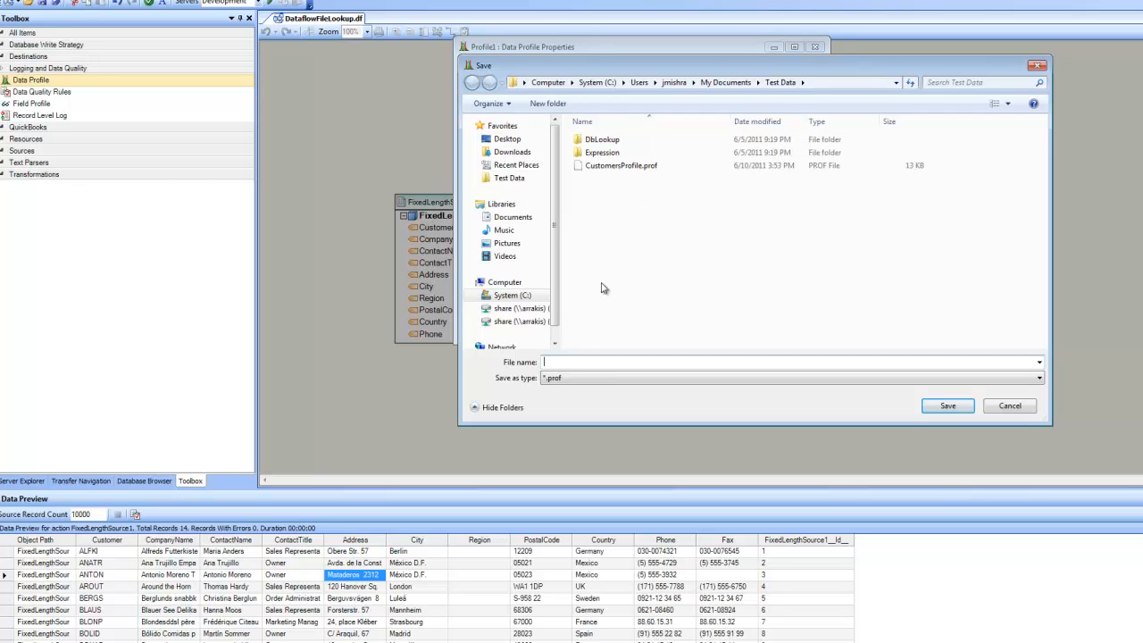
pyautogui.write('C')
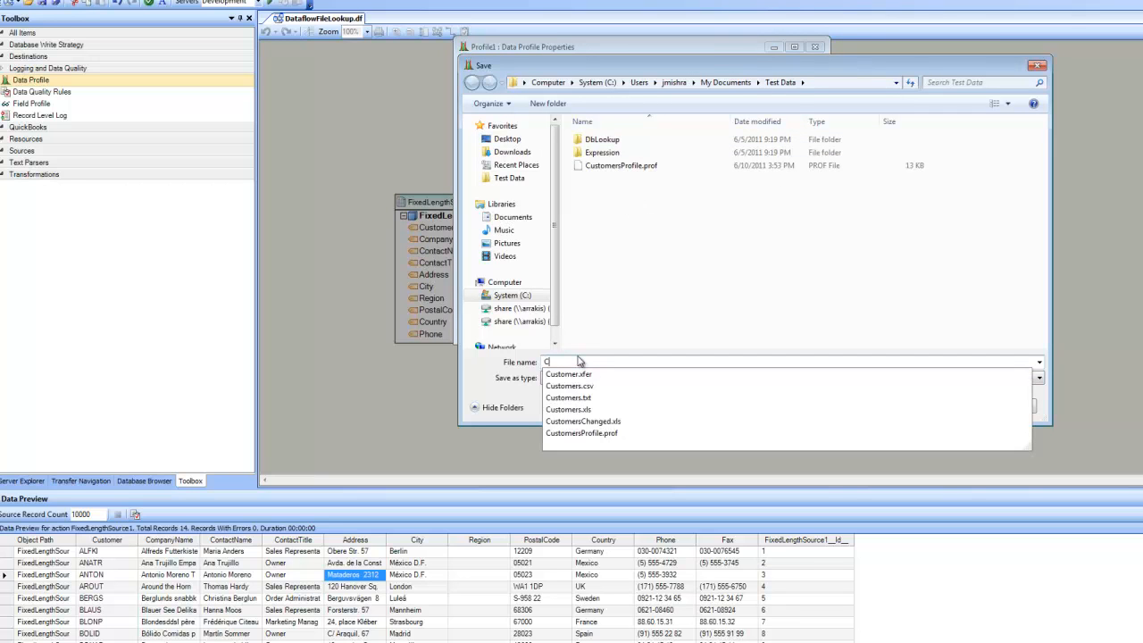
pyautogui.write('ustomersProf')
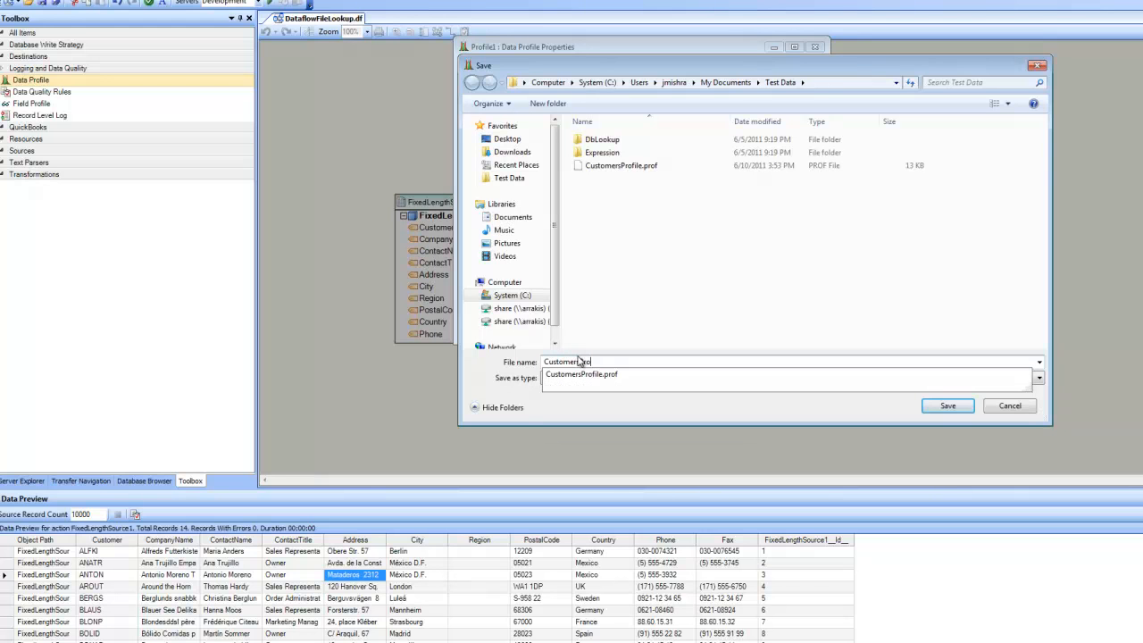
pyautogui.click(948, 406)
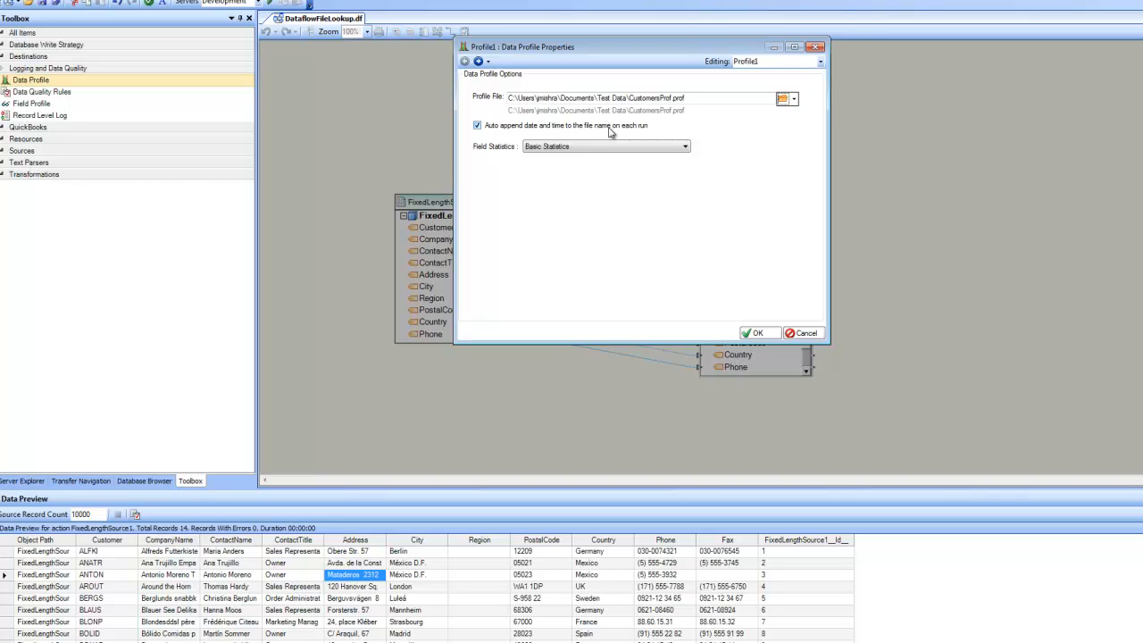
# Set Profile1's field statistics to Detailed Statistics - Case Sensitive Comparison and accept the properties
pyautogui.click(574, 146)
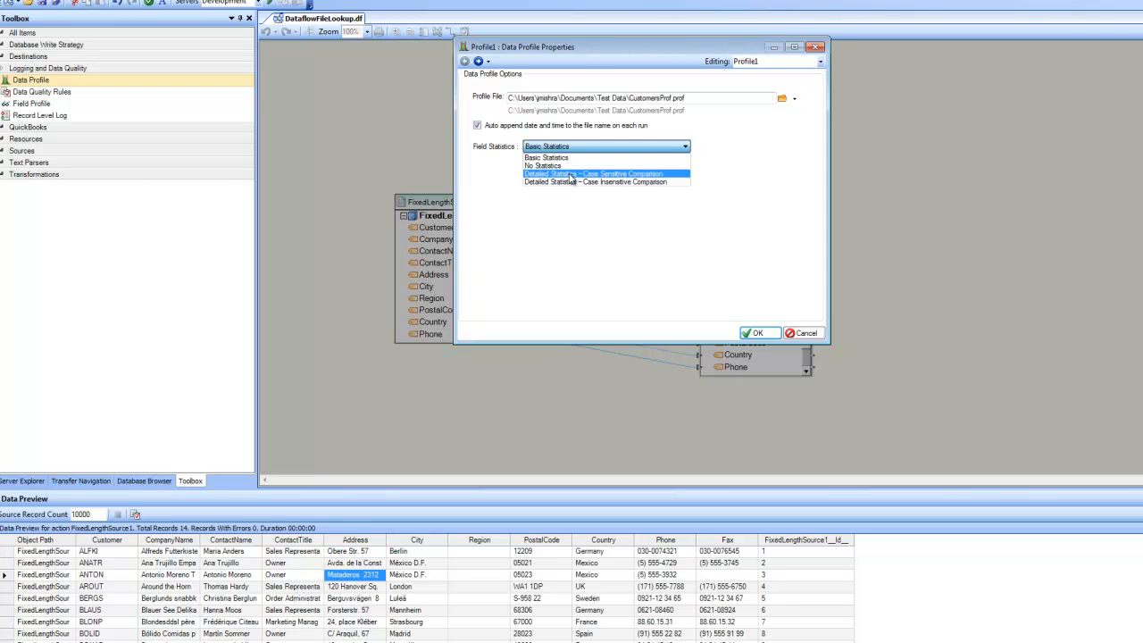
pyautogui.click(569, 174)
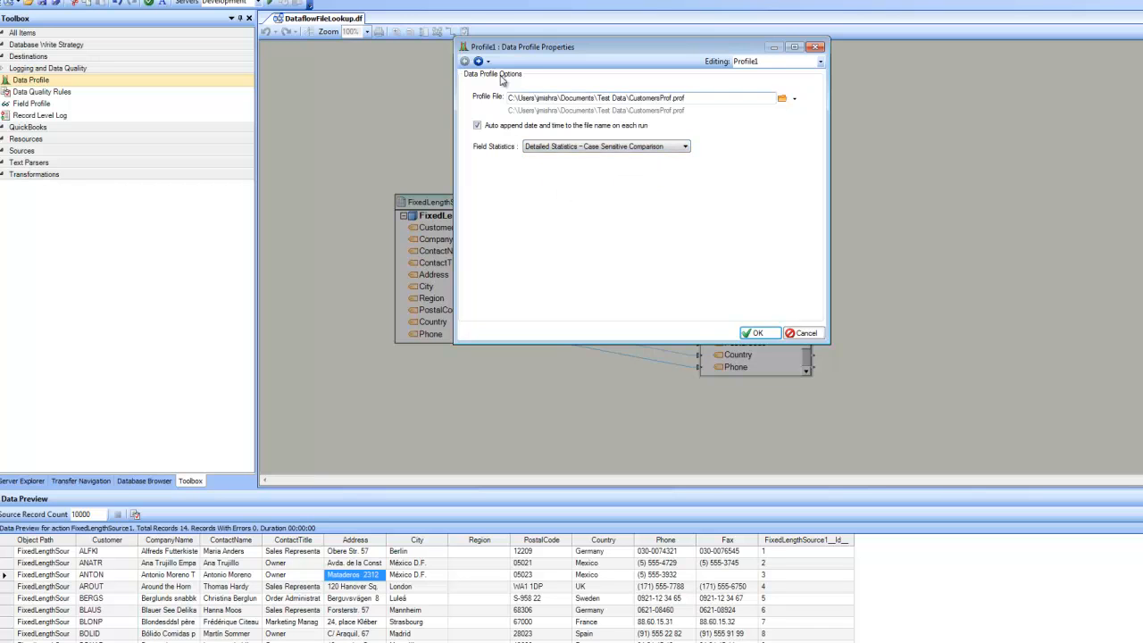
pyautogui.click(478, 61)
pyautogui.click(755, 332)
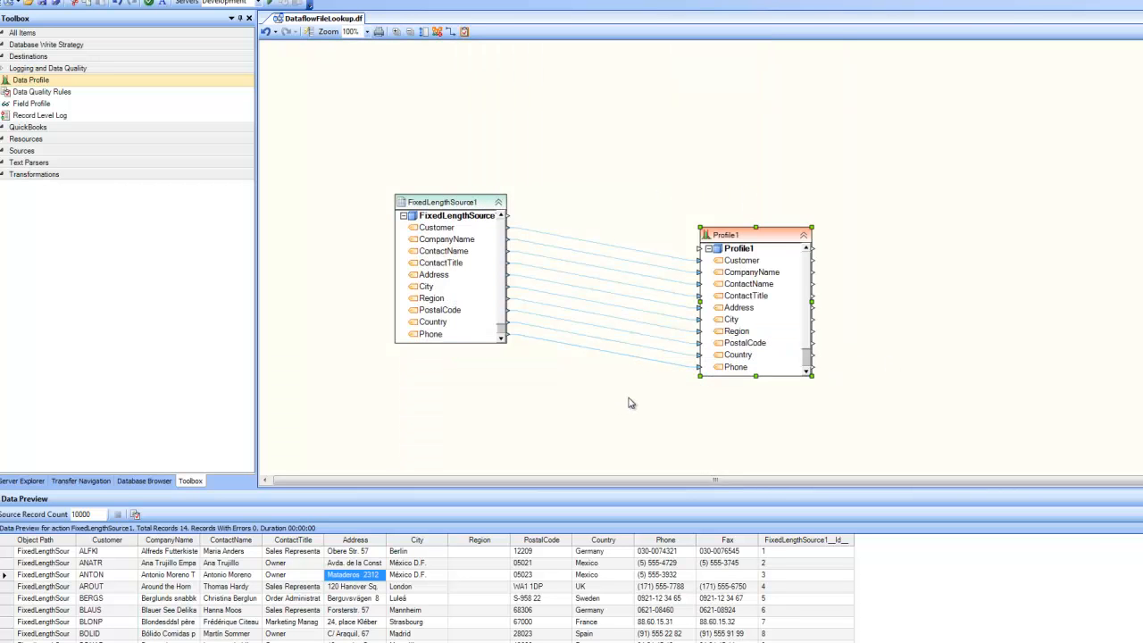
# Run the dataflow and check the job log entry stating where the data profile is written
pyautogui.click(575, 192)
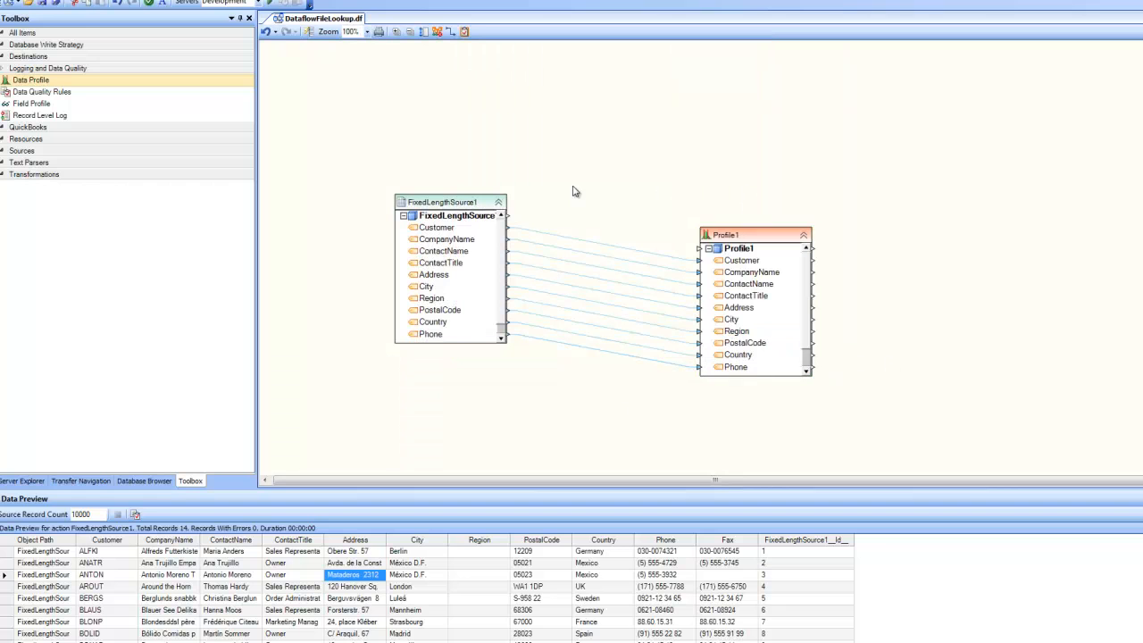
pyautogui.click(270, 5)
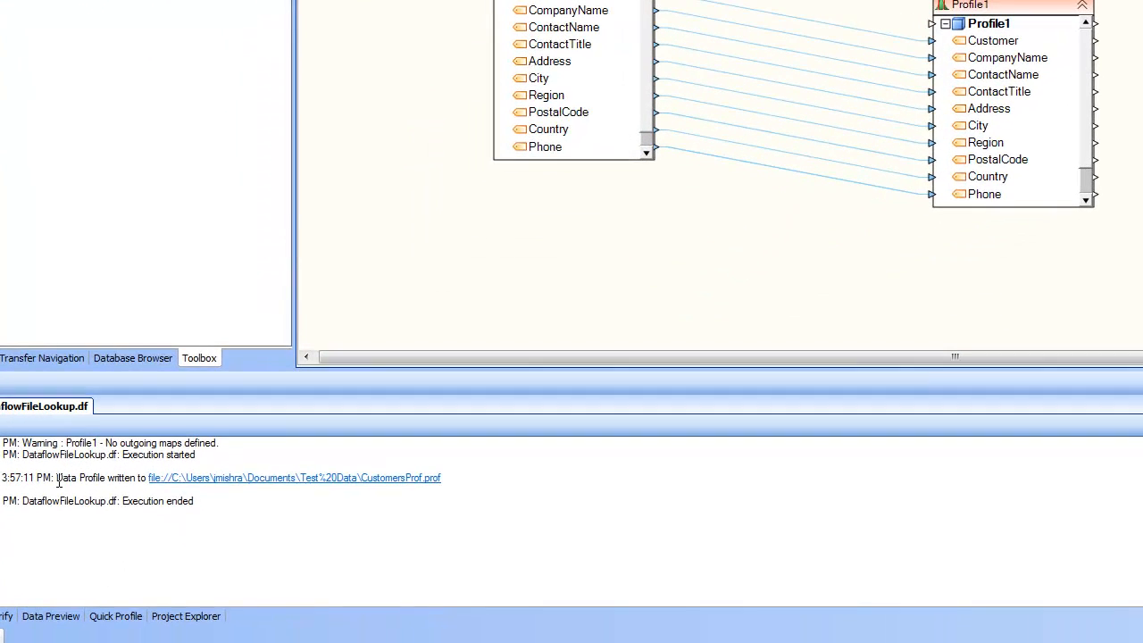
pyautogui.moveTo(92, 564); pyautogui.dragTo(125, 566)
pyautogui.moveTo(106, 485); pyautogui.dragTo(258, 491)
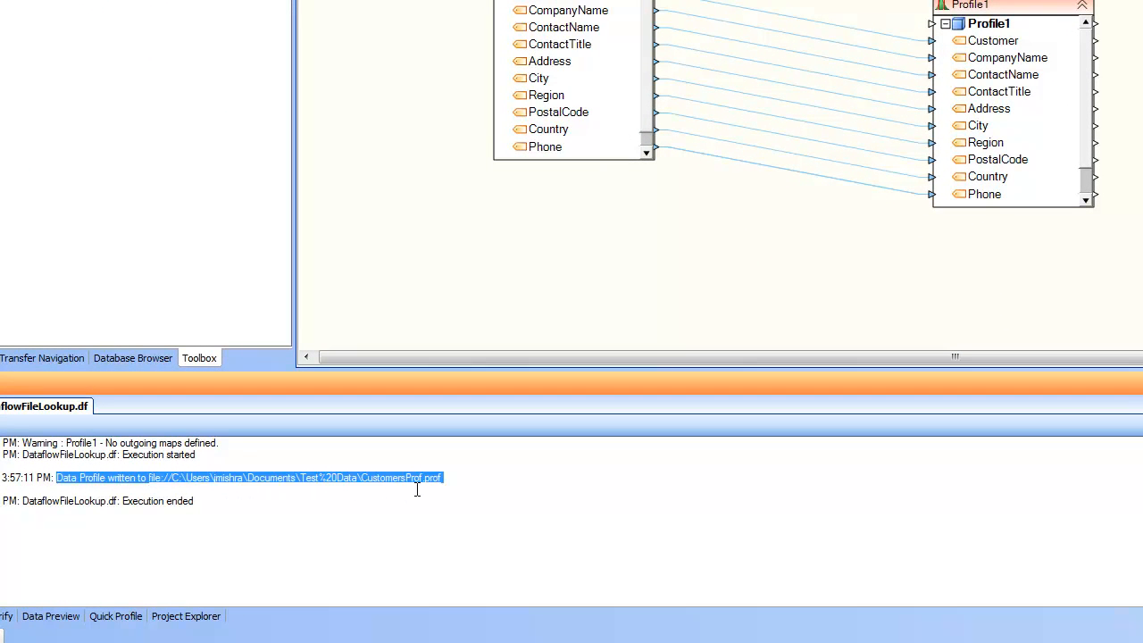
pyautogui.click(469, 485)
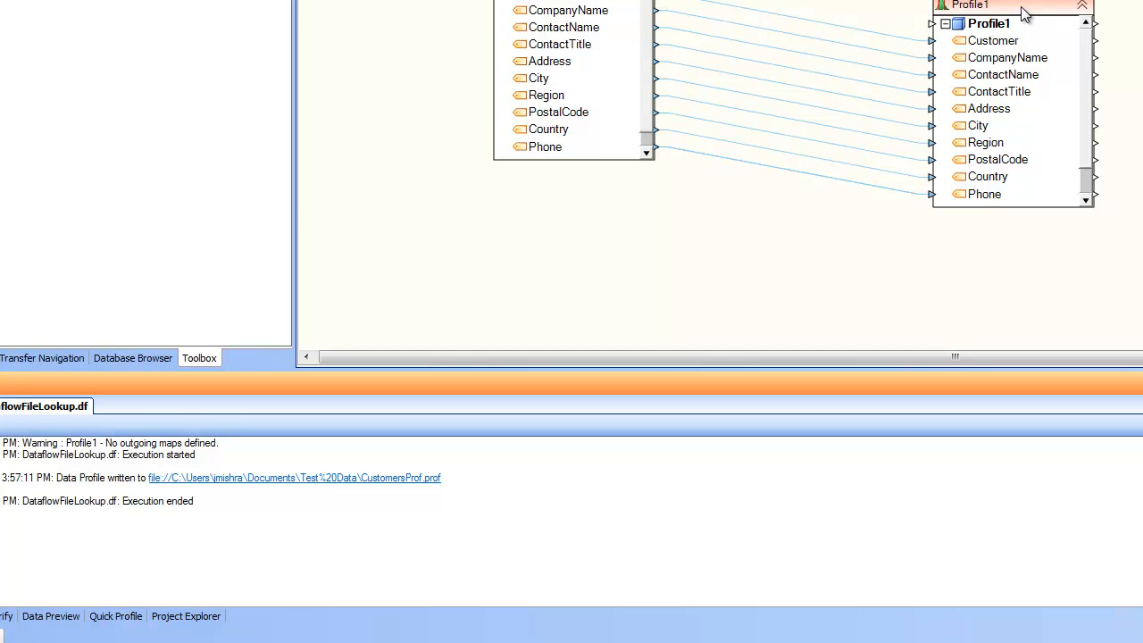
# Open the generated CustomersProf.prof from the job log and show the statistics of Profile1's Customer field
pyautogui.click(323, 482)
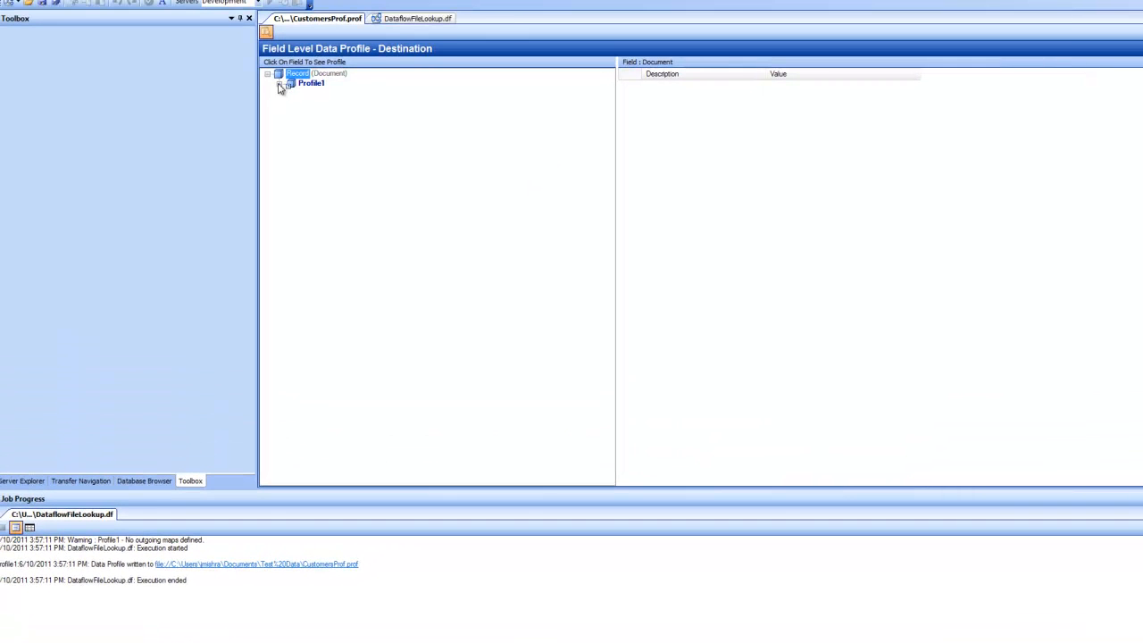
pyautogui.click(279, 84)
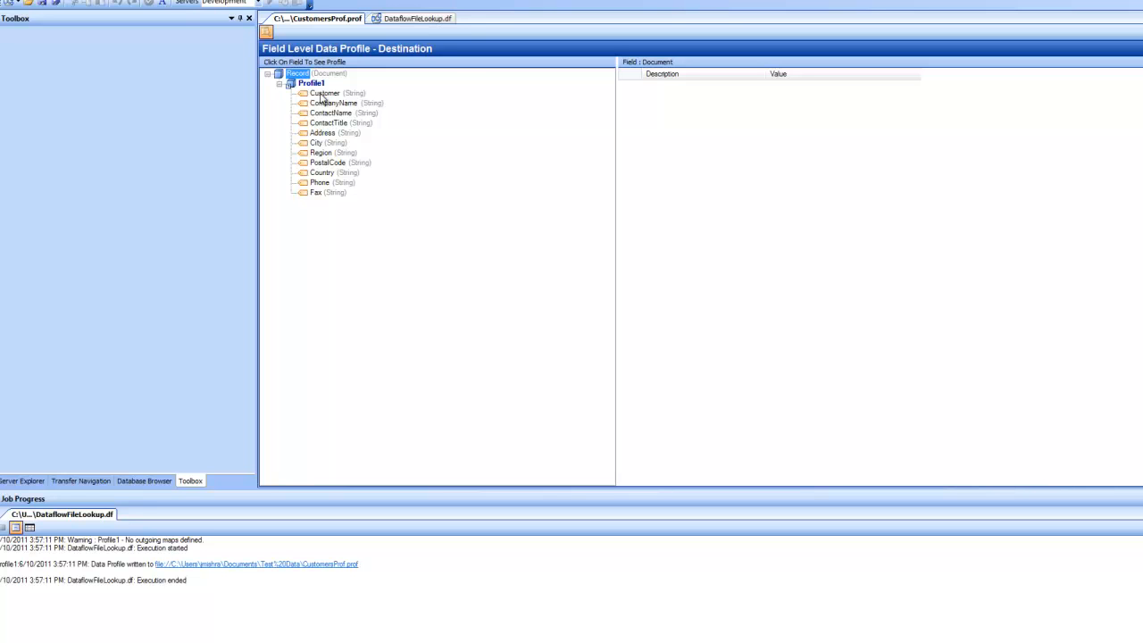
pyautogui.click(324, 94)
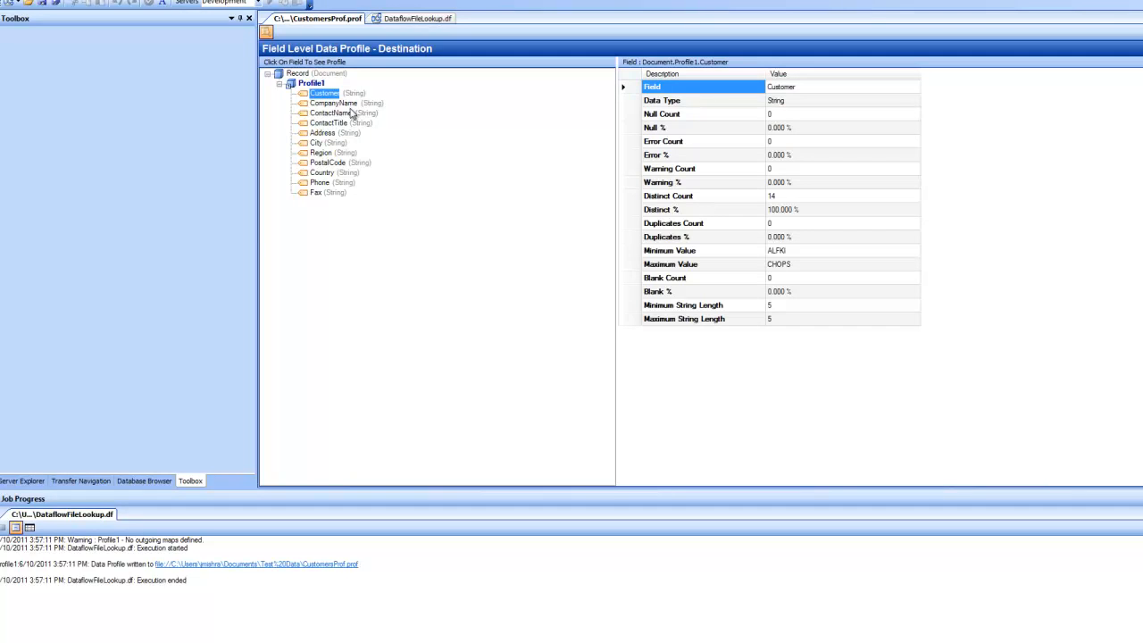
# Examine the Customer field's null, error, warning, distinct, duplicate, blank, value and length statistics, as well as the PostalCode field's profile
pyautogui.click(679, 115)
pyautogui.click(677, 130)
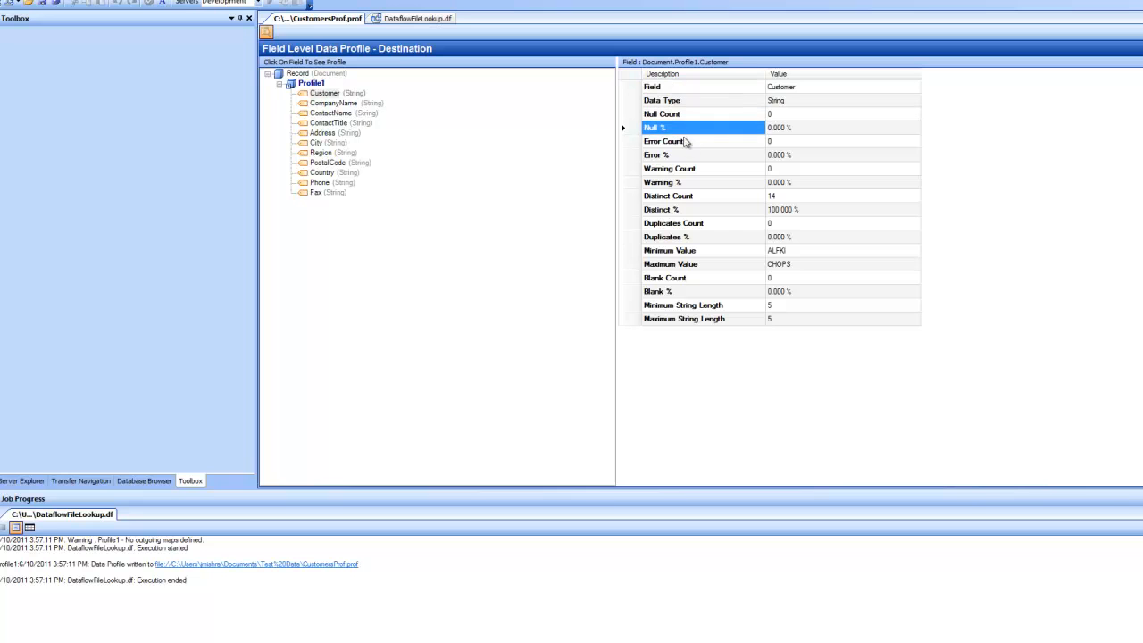
pyautogui.click(683, 143)
pyautogui.click(681, 156)
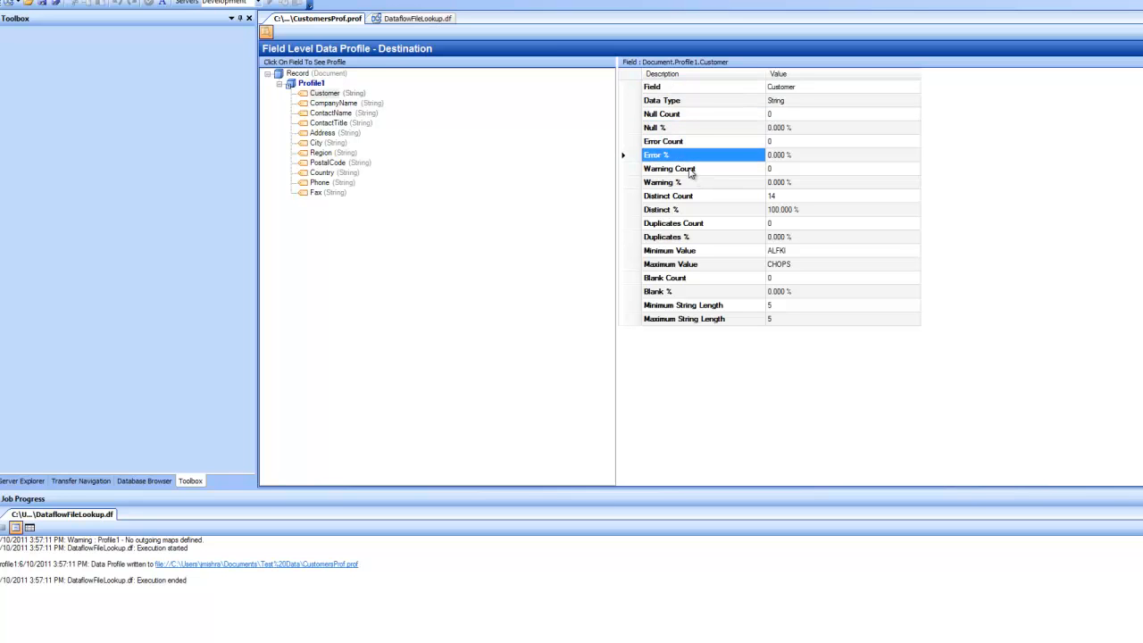
pyautogui.click(692, 168)
pyautogui.click(688, 183)
pyautogui.click(693, 198)
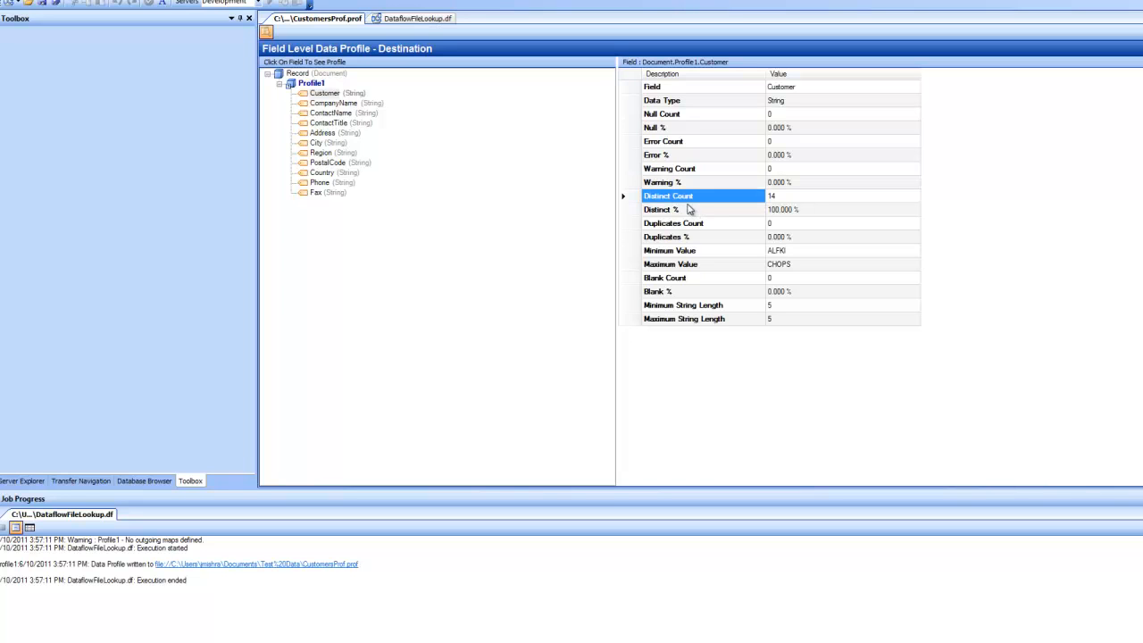
pyautogui.click(681, 213)
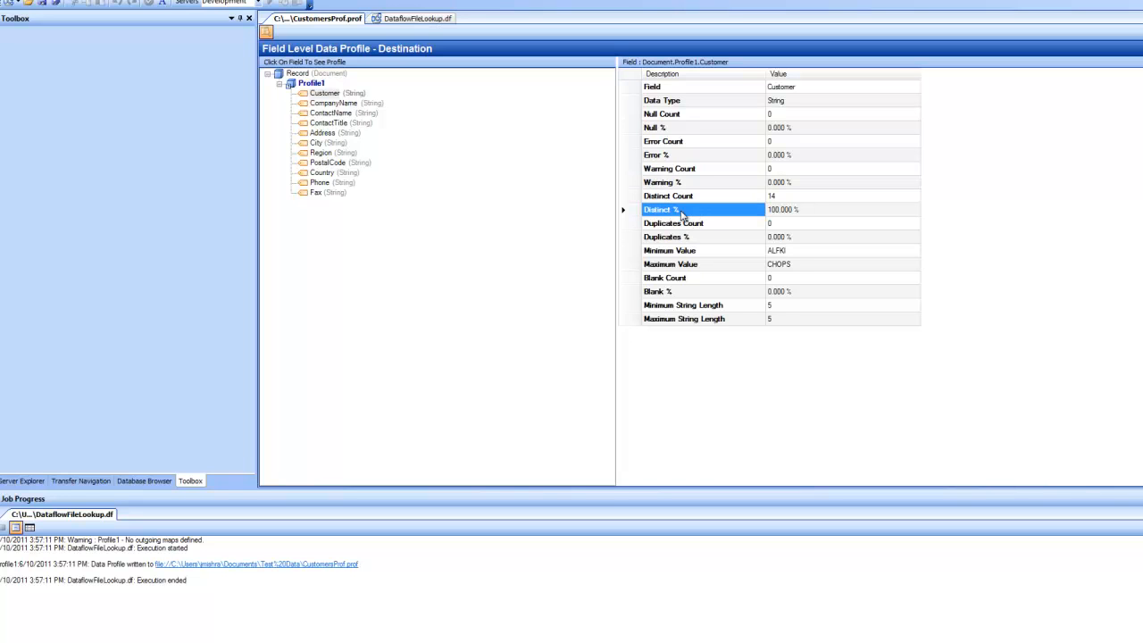
pyautogui.click(695, 225)
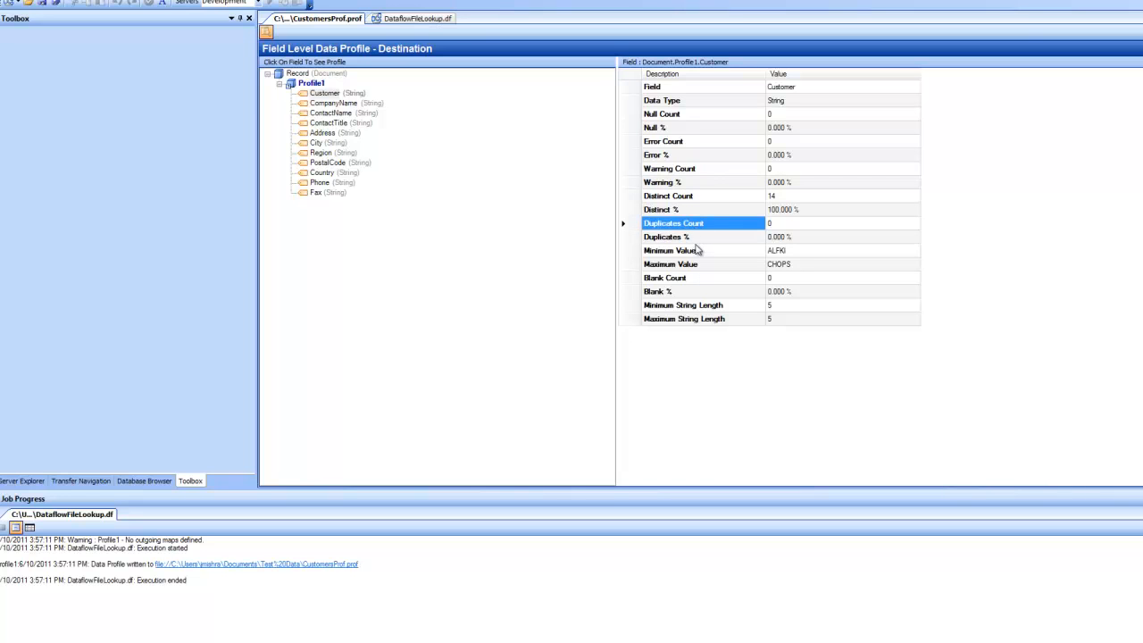
pyautogui.click(699, 253)
pyautogui.click(700, 266)
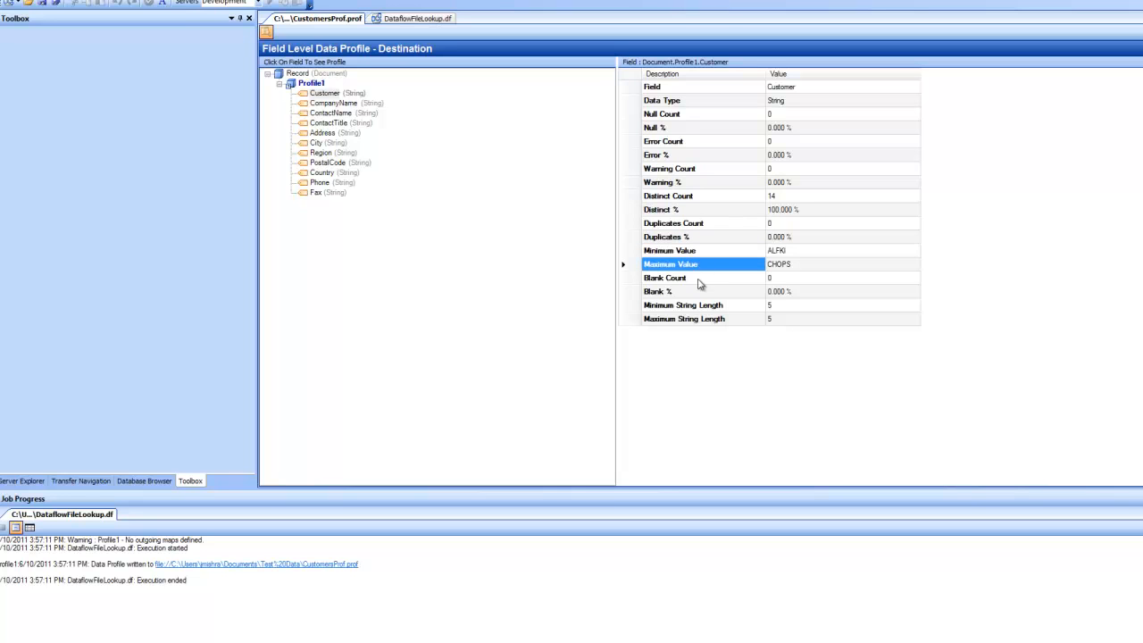
pyautogui.click(696, 281)
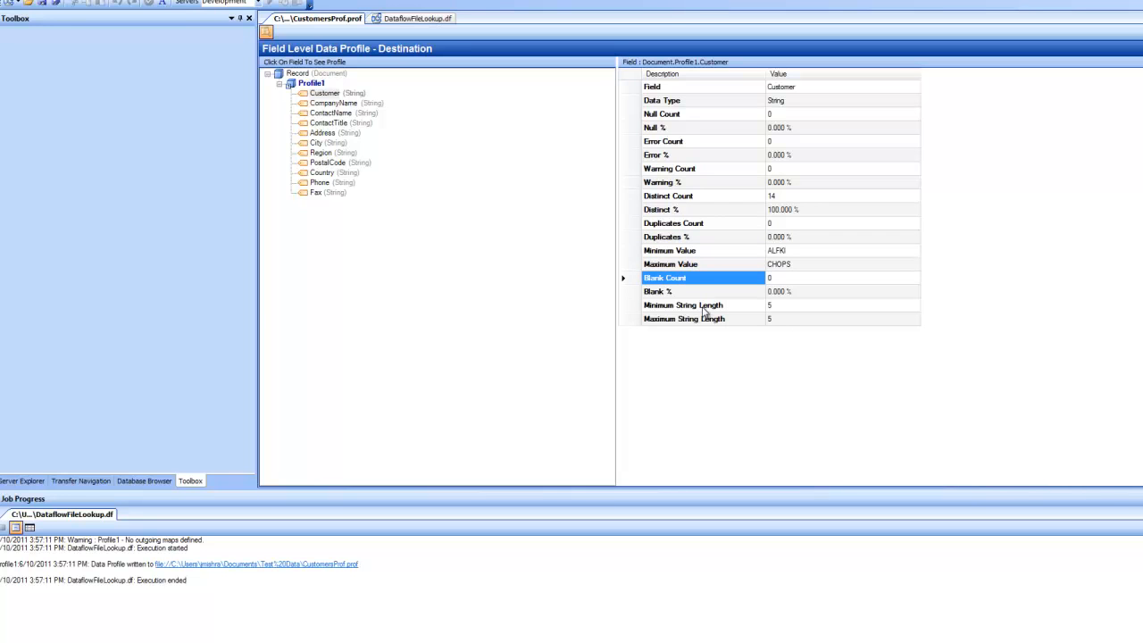
pyautogui.click(706, 307)
pyautogui.click(712, 322)
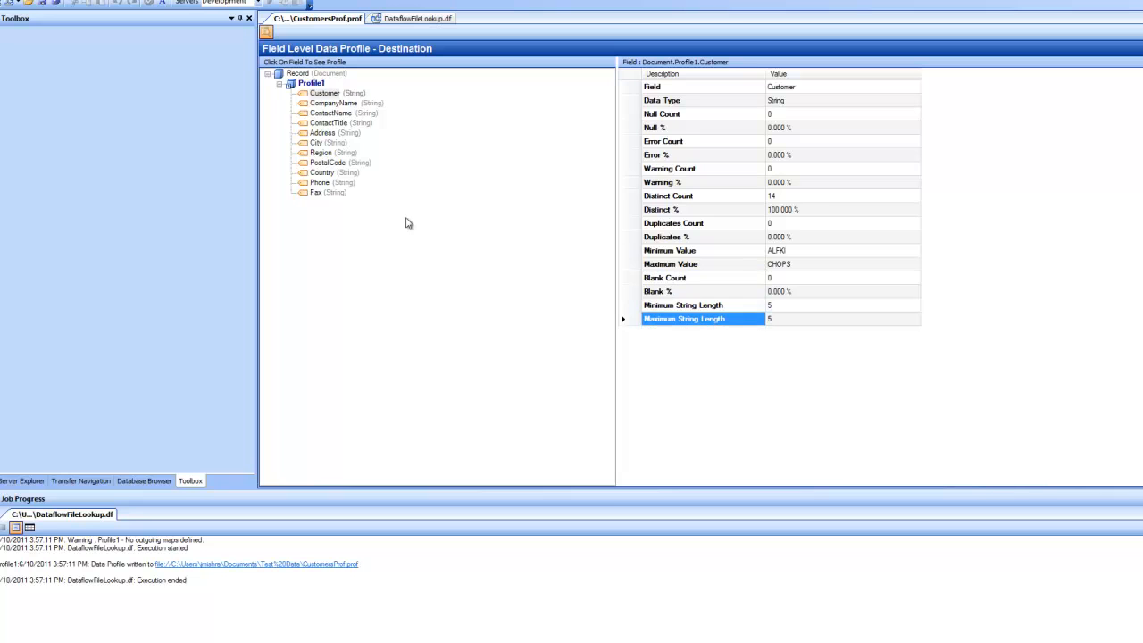
pyautogui.click(774, 103)
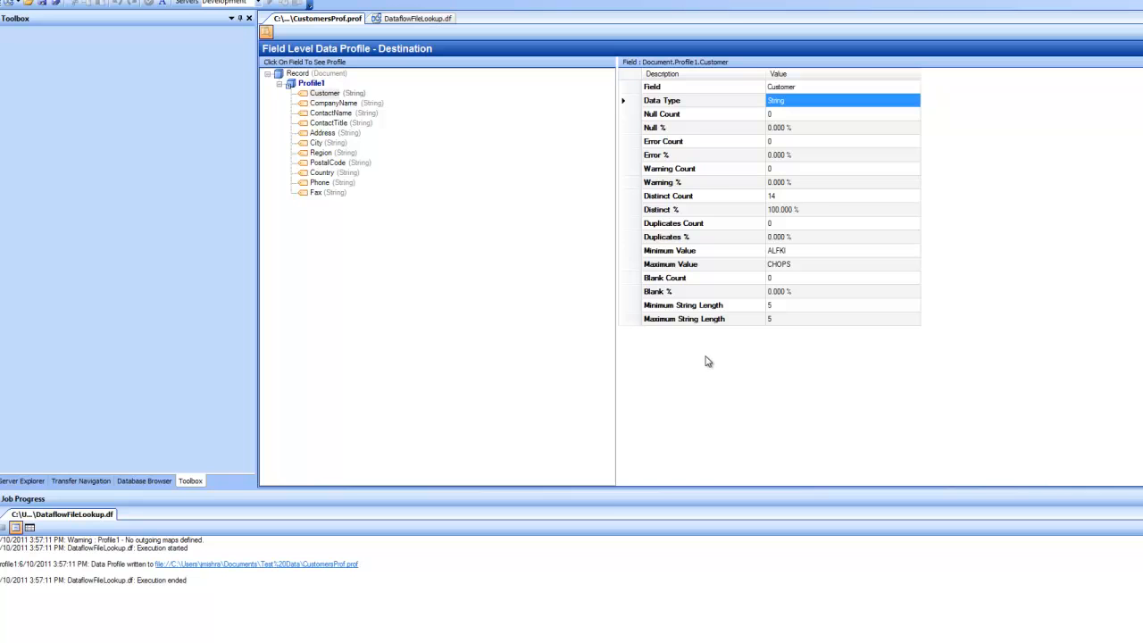
pyautogui.click(337, 165)
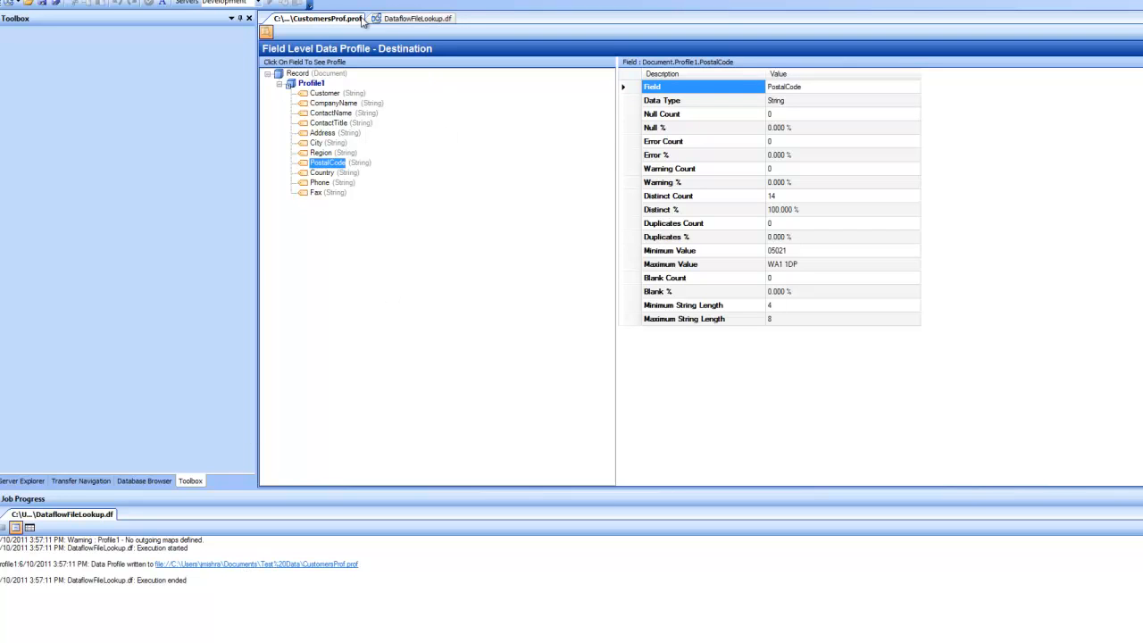
# Open the saved profile file CustomersProf.prof from the Test Data folder
pyautogui.click(7, 1)
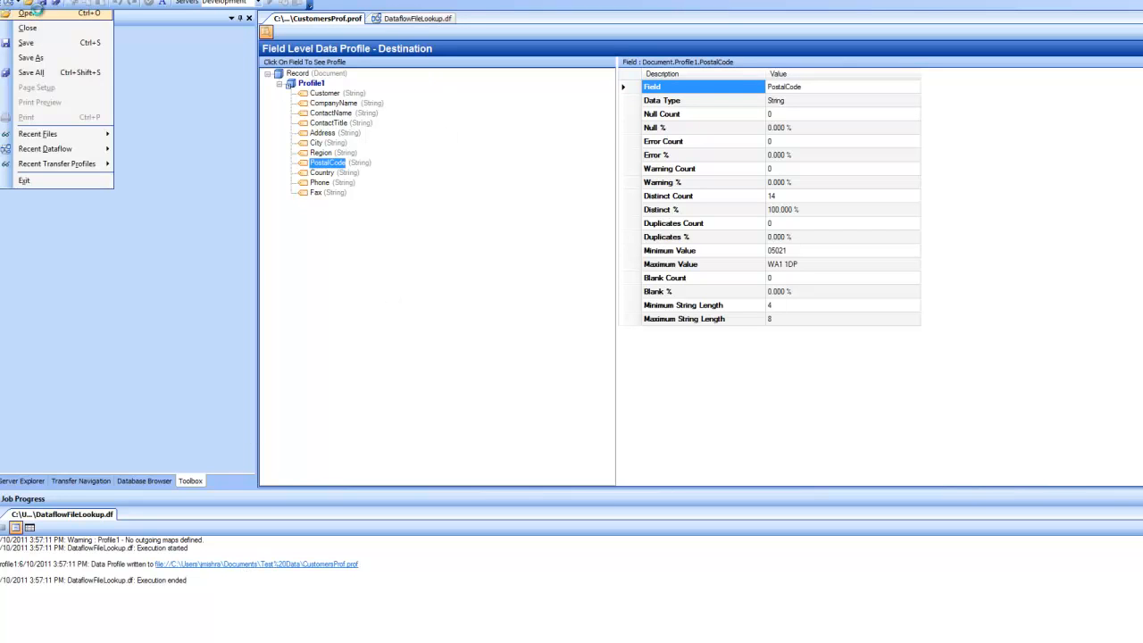
pyautogui.click(38, 14)
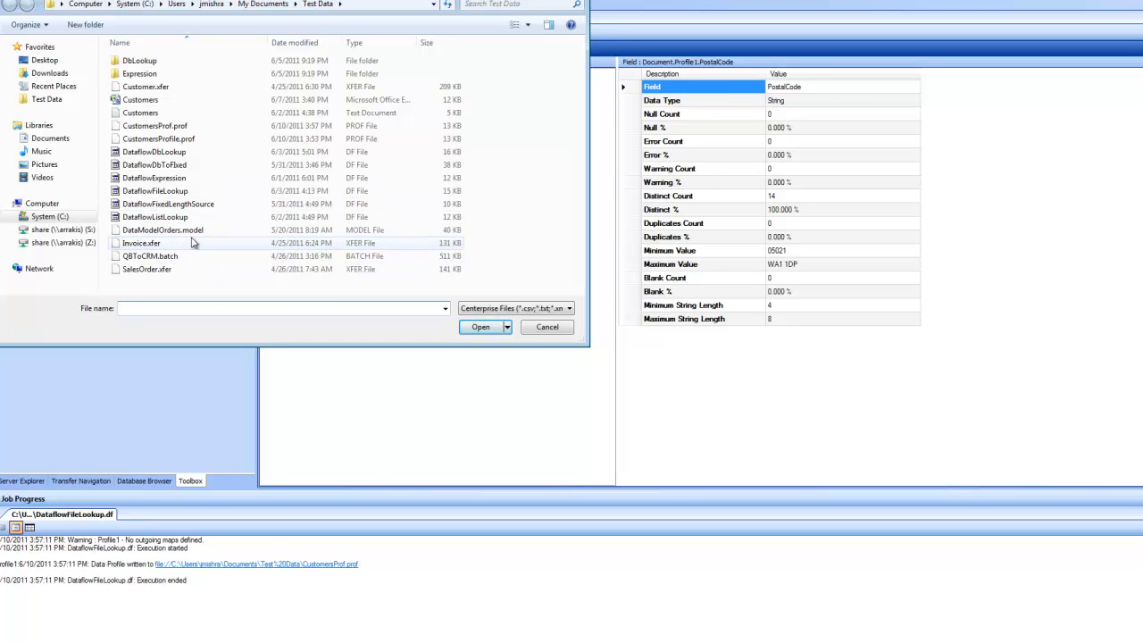
pyautogui.click(164, 139)
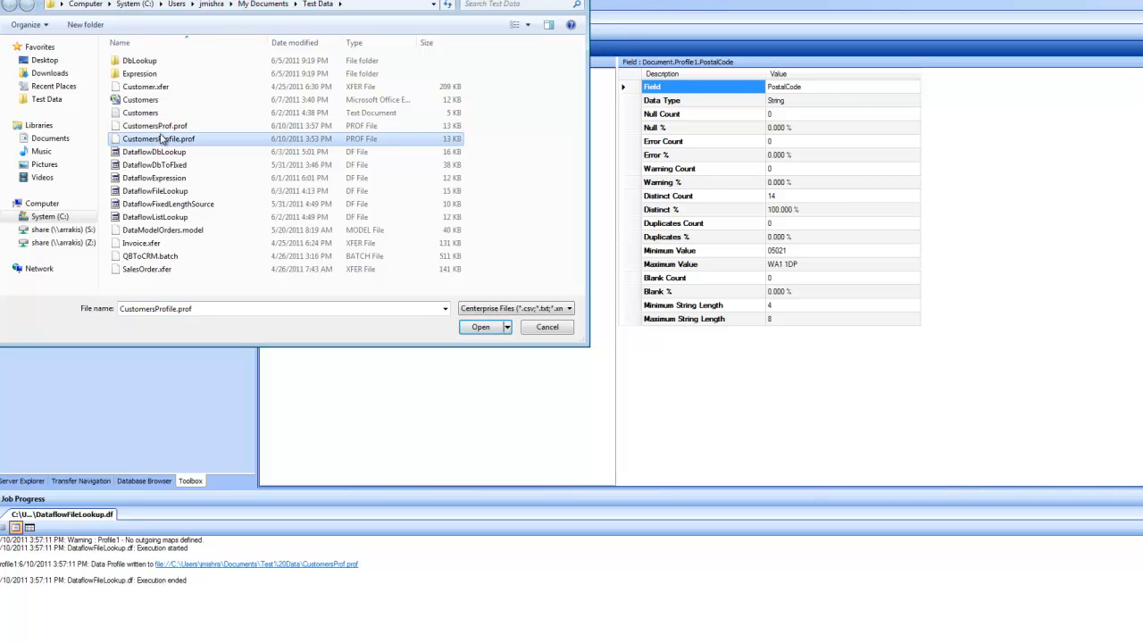
pyautogui.click(163, 126)
pyautogui.click(482, 327)
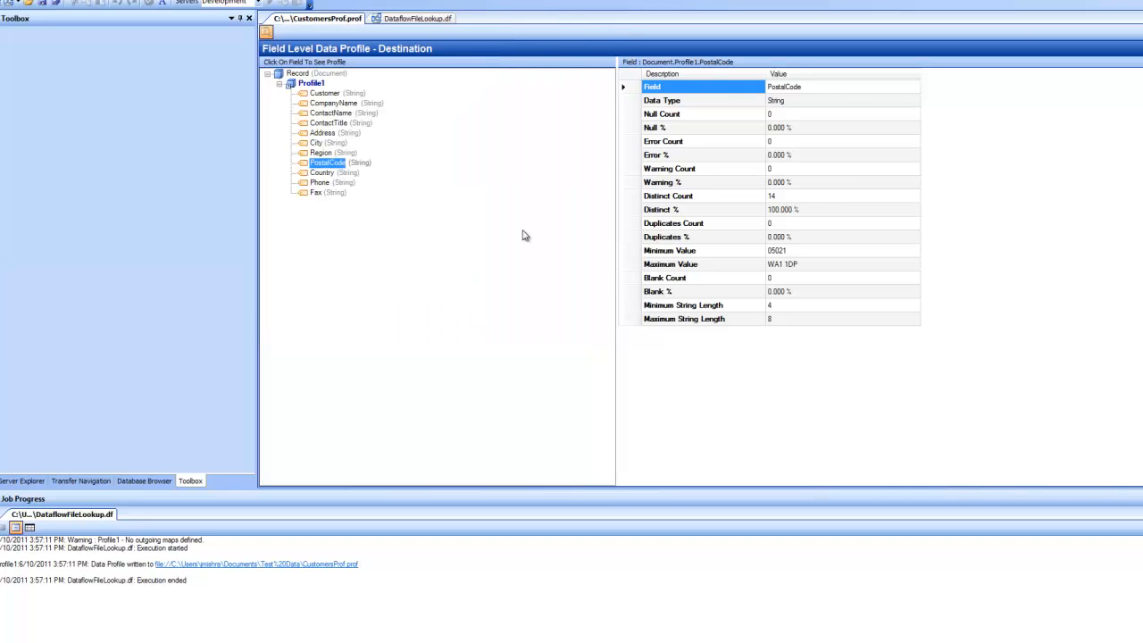